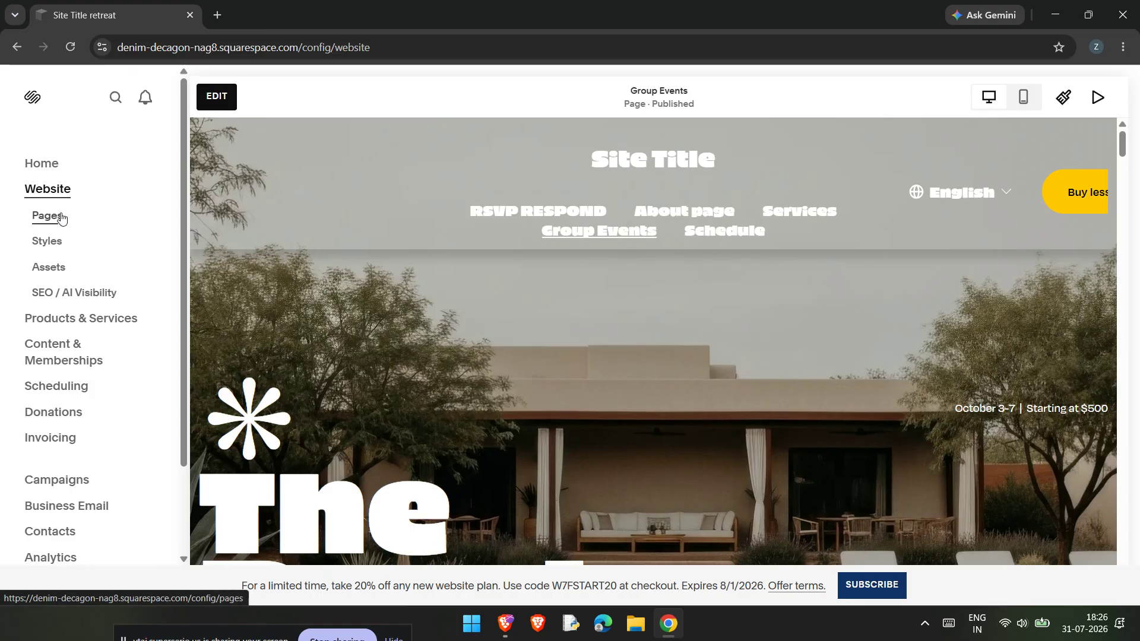
Step: Open the Group Events page for editing and go to the detailed color settings of the site styles
left_click(61, 219)
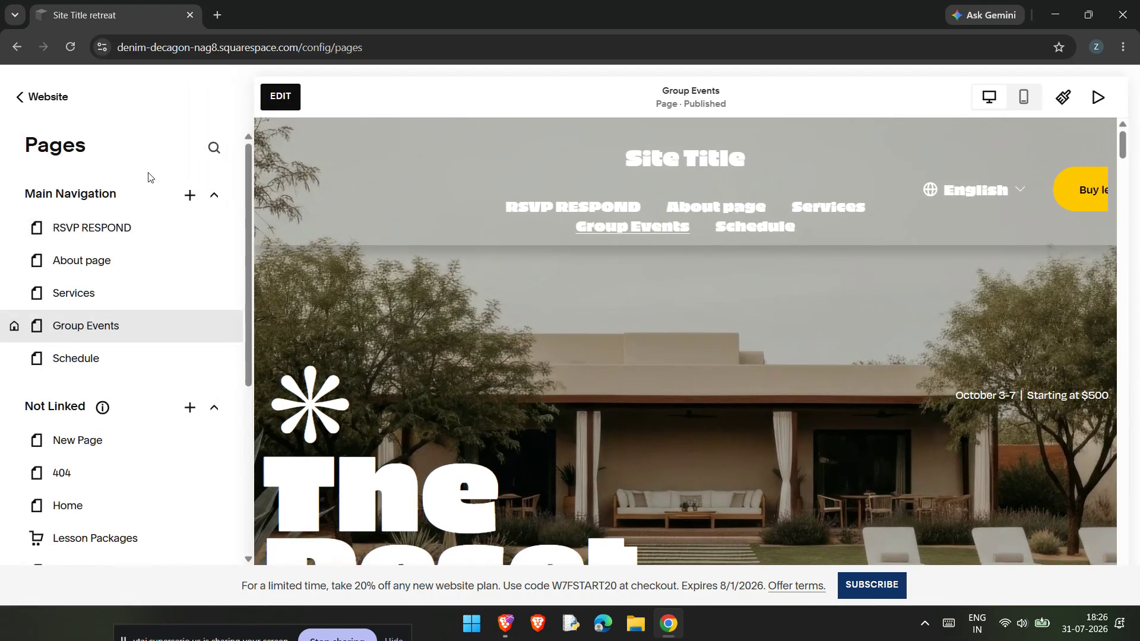
left_click(280, 97)
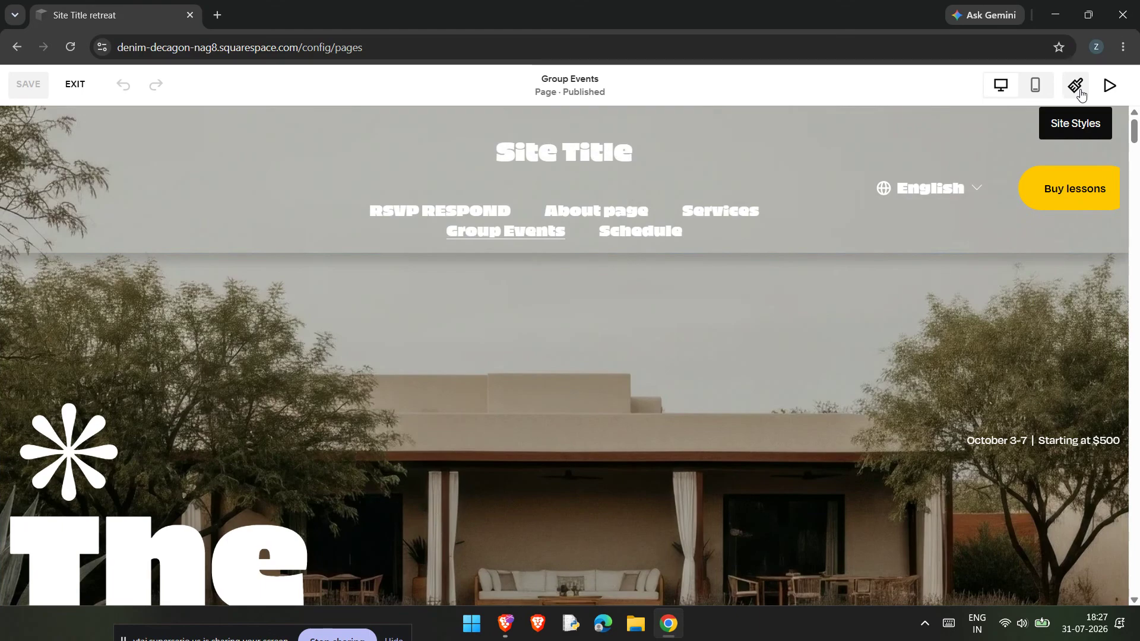
left_click(1081, 94)
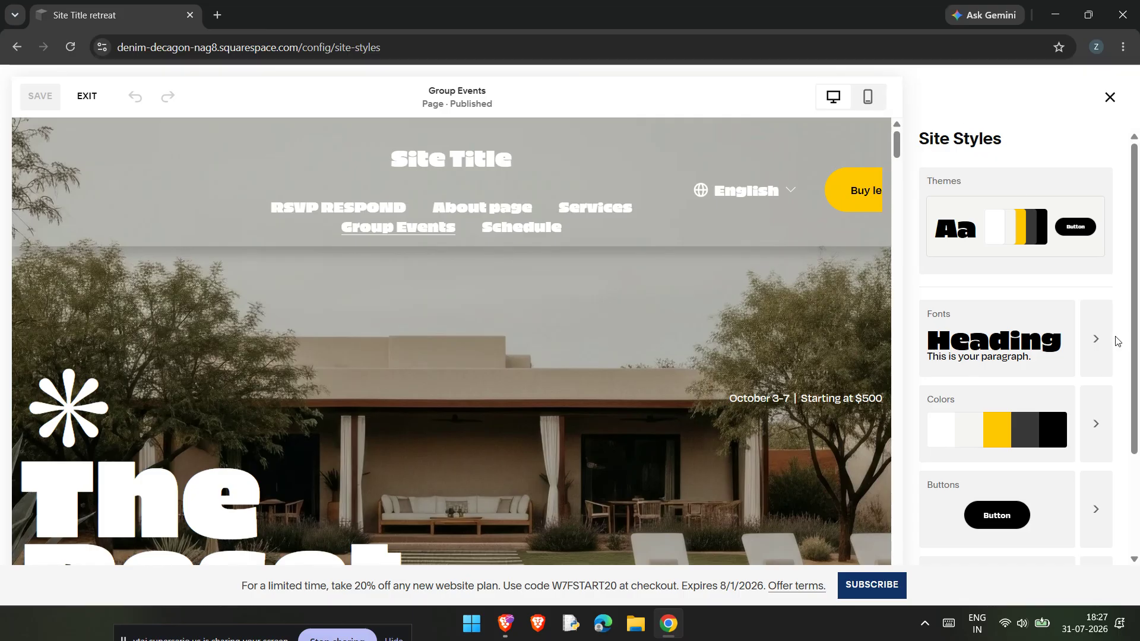
left_click(1059, 440)
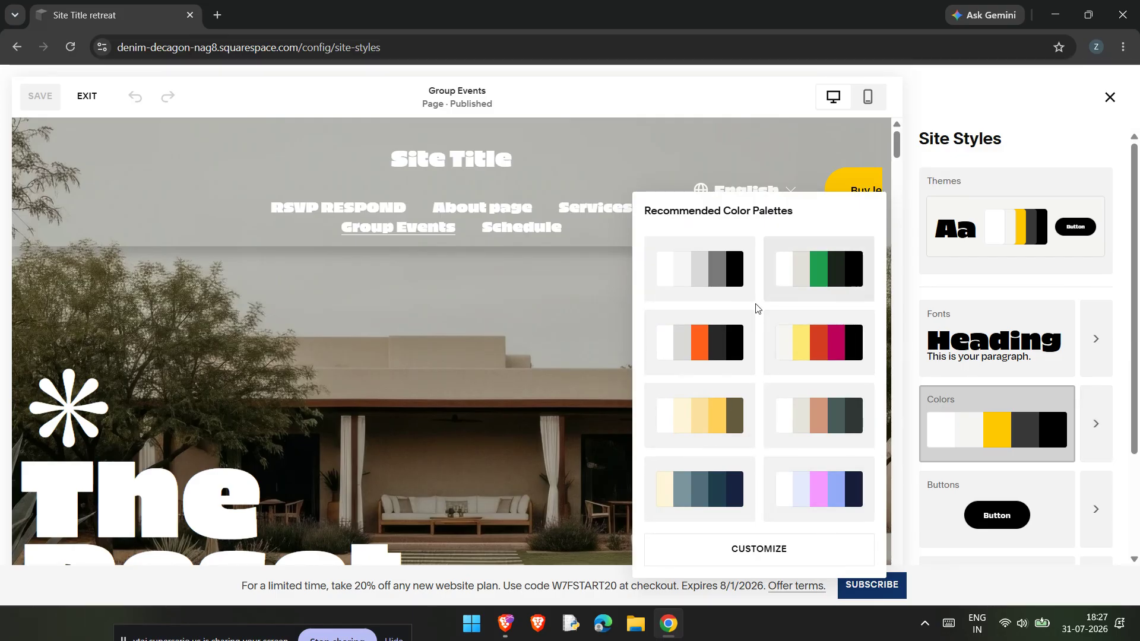
left_click(1106, 452)
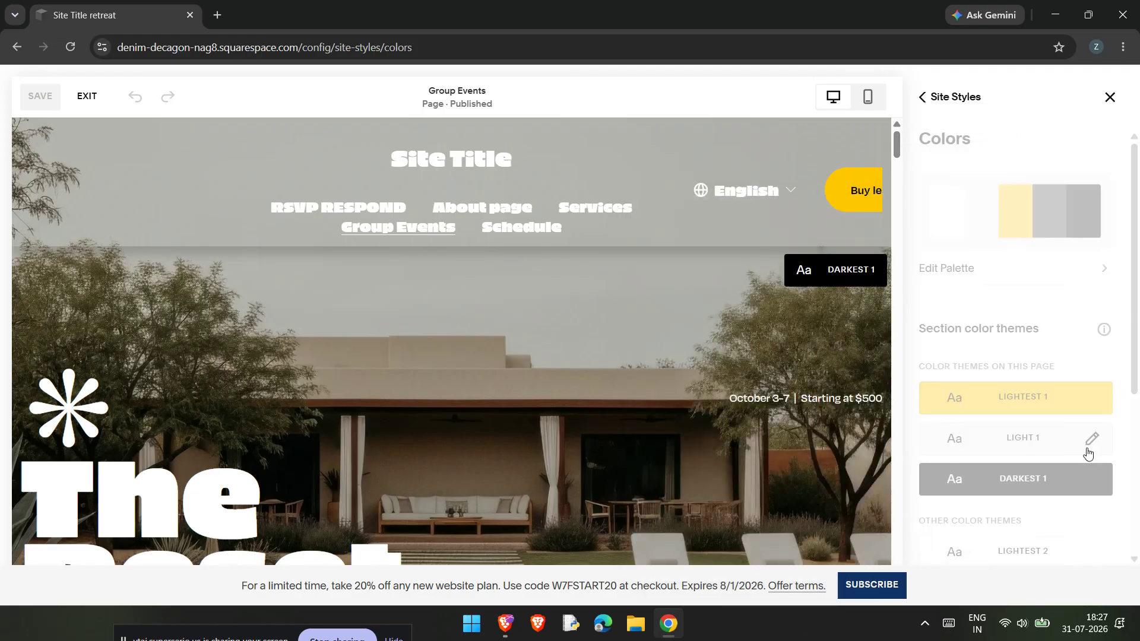
Step: Review the section color themes used on this page and the other available color themes
scroll(1081, 455, "down", 3)
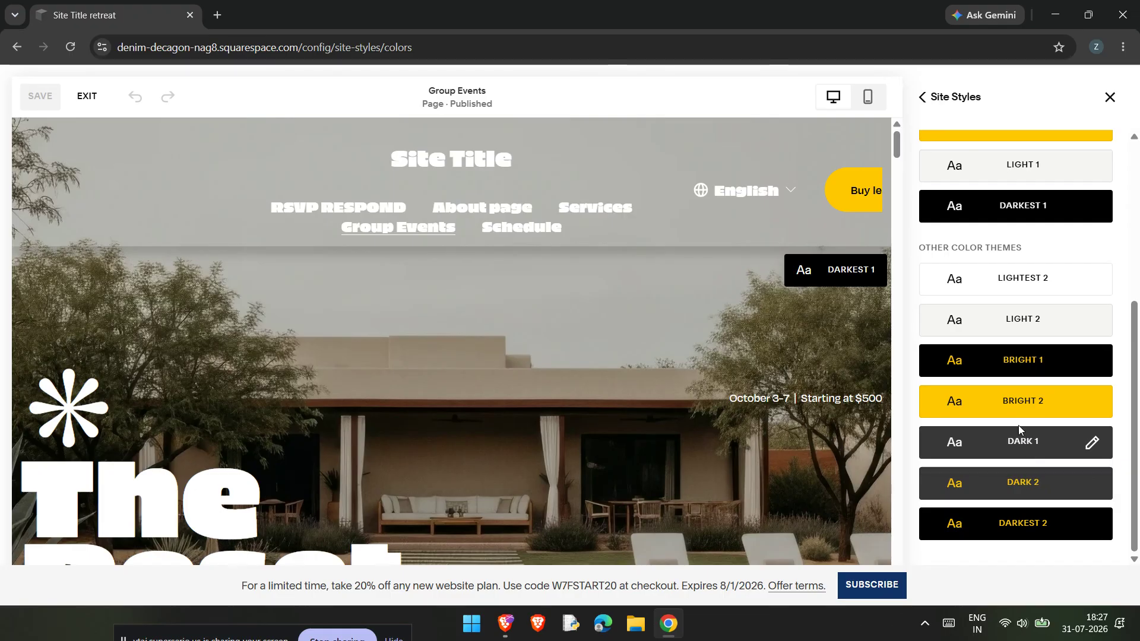
scroll(1018, 425, "up", 2)
scroll(1012, 416, "down", 1)
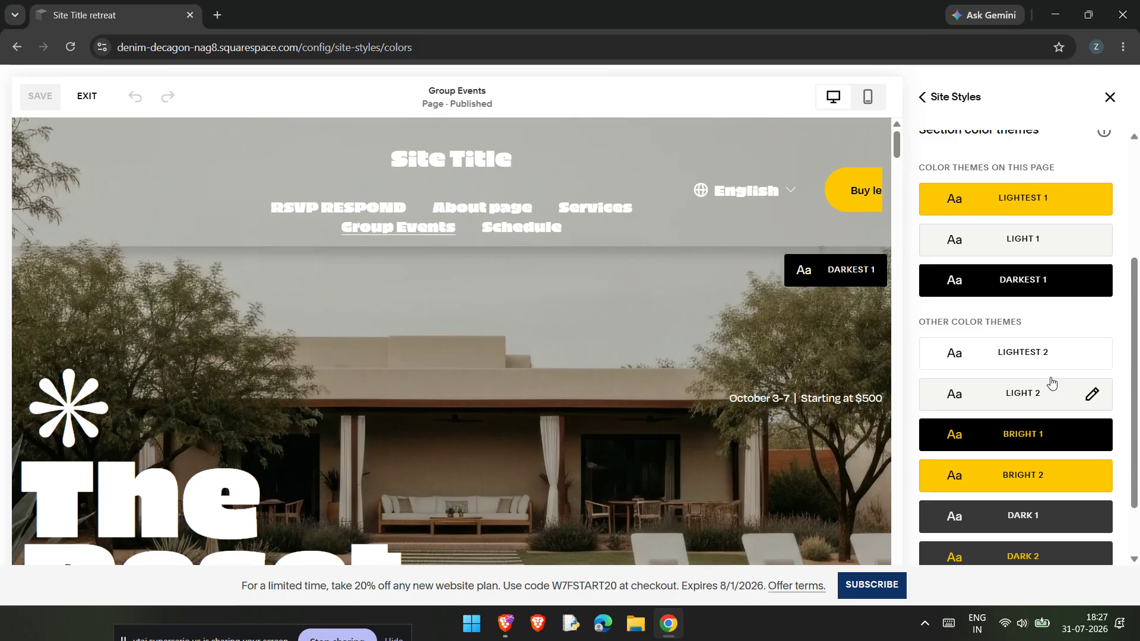
scroll(1052, 383, "up", 2)
scroll(1049, 381, "down", 3)
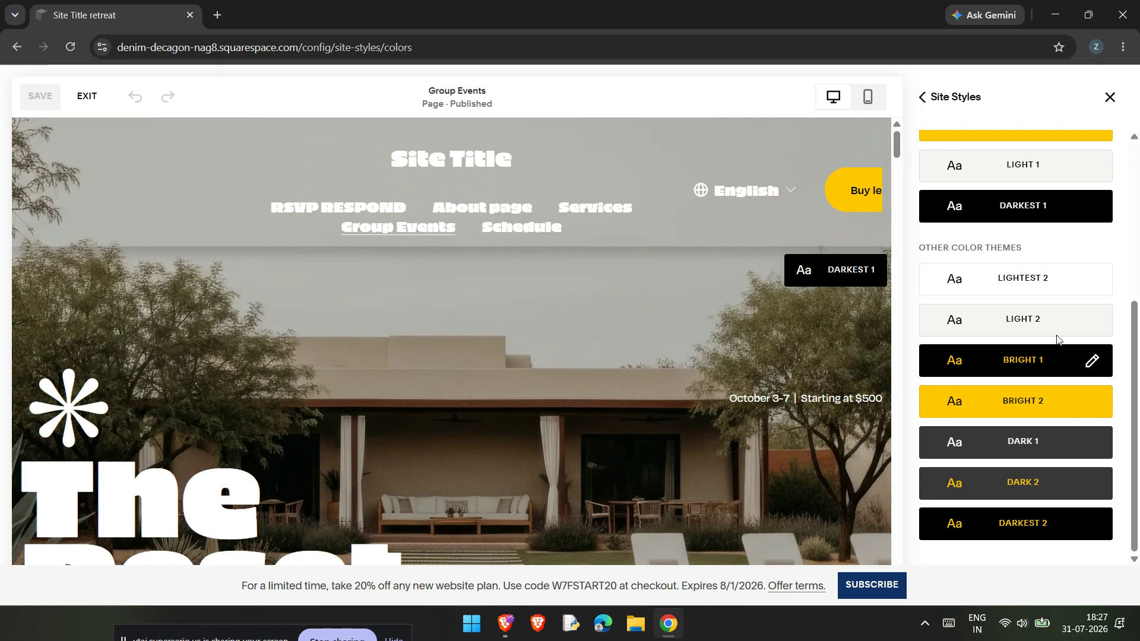
scroll(1069, 253, "up", 3)
scroll(1045, 202, "up", 3)
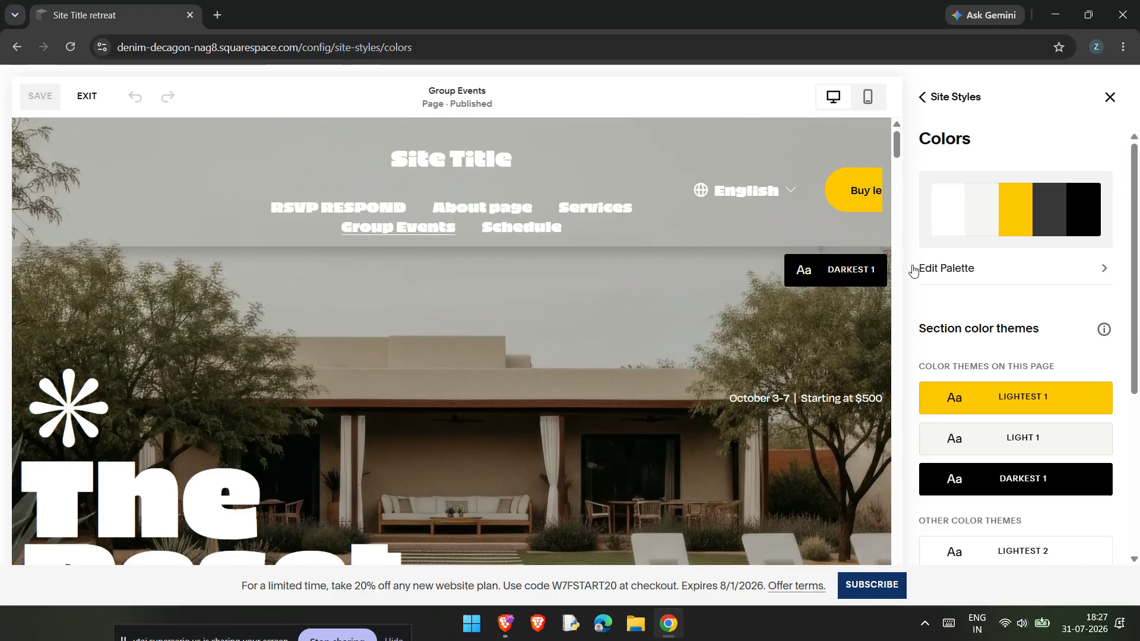
scroll(1010, 321, "down", 5)
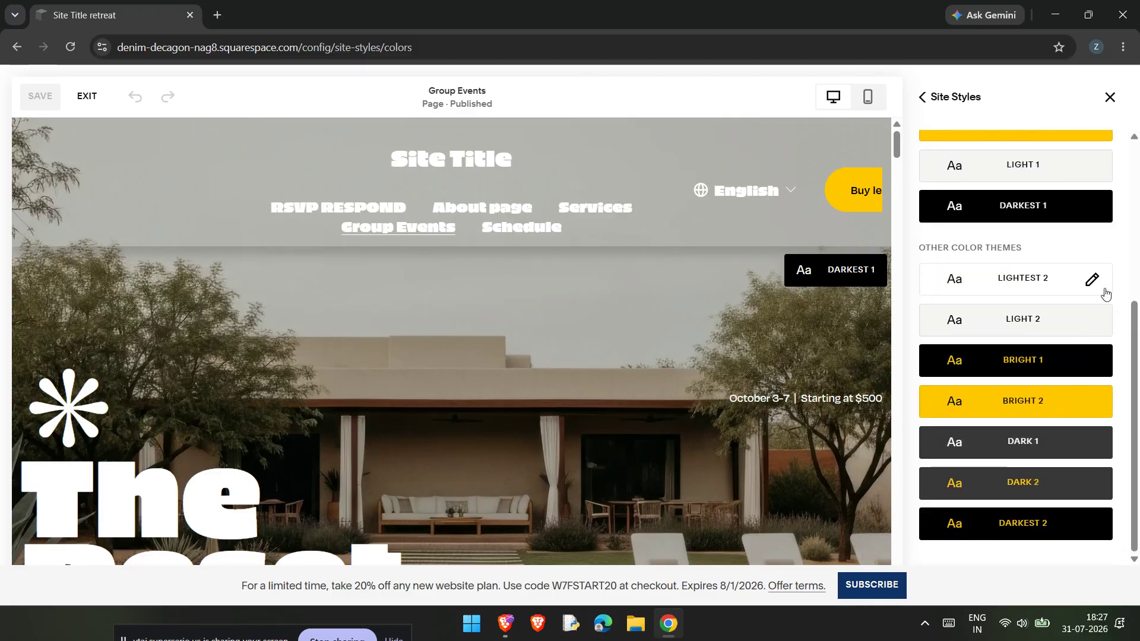
Step: Open the Bright 1 color theme for editing and look through its header, sitewide, text, link and button colors
left_click(1092, 361)
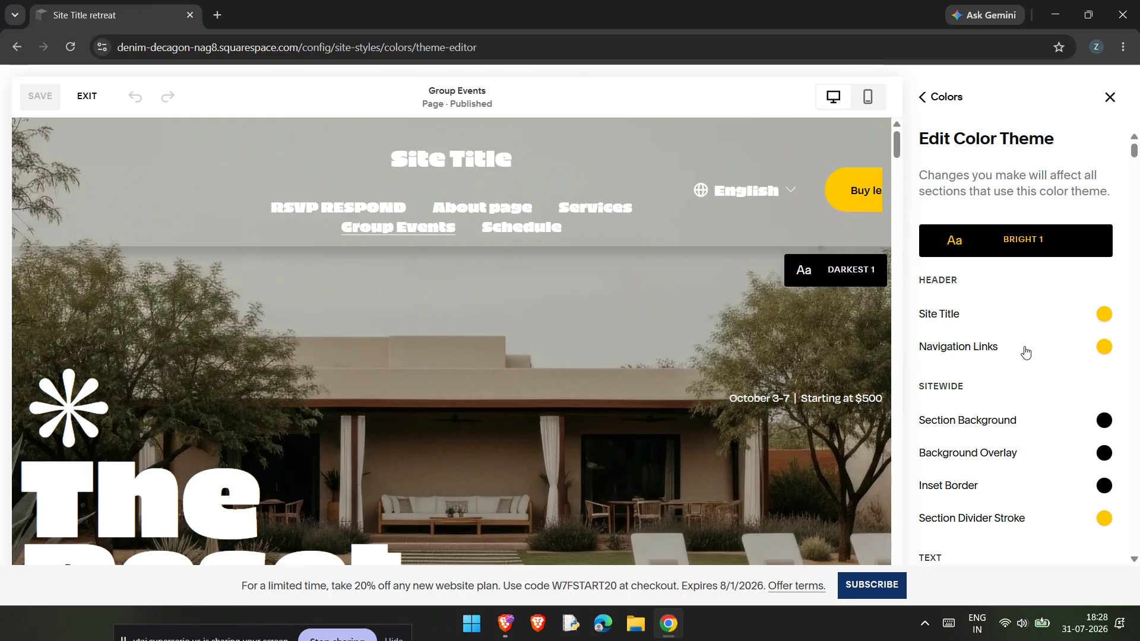
scroll(1025, 353, "down", 1)
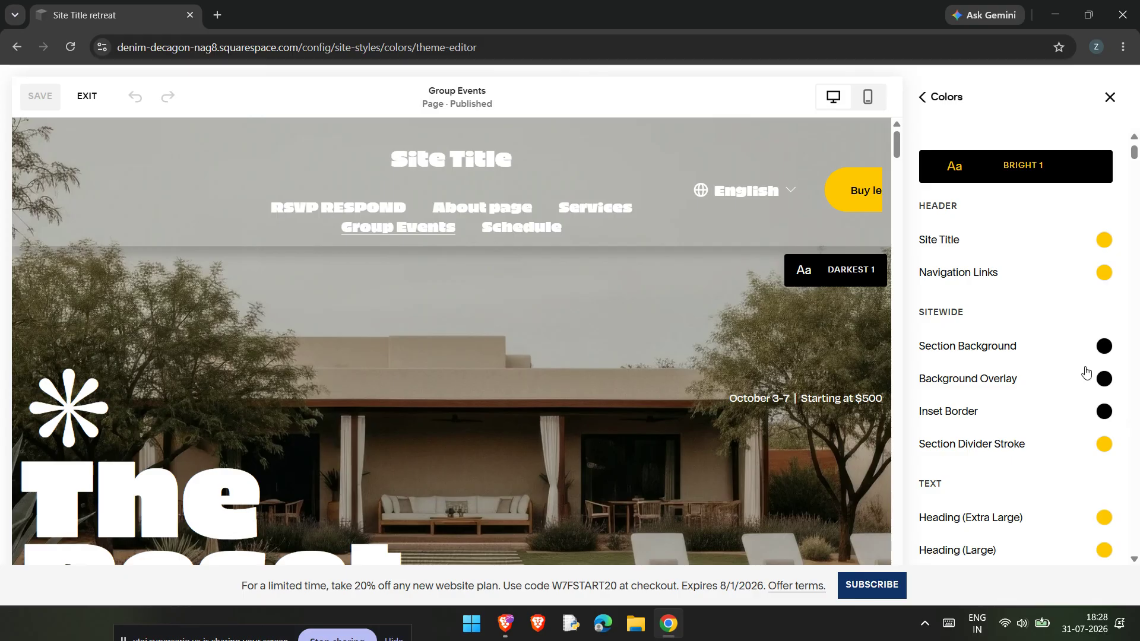
scroll(1104, 402, "down", 4)
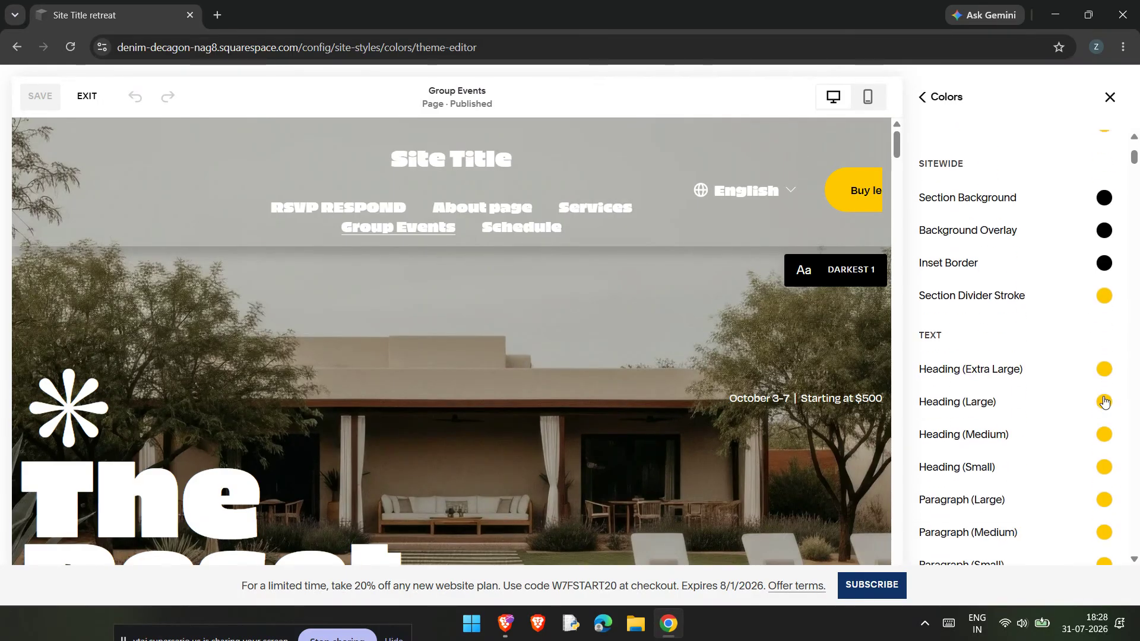
scroll(1023, 437, "down", 5)
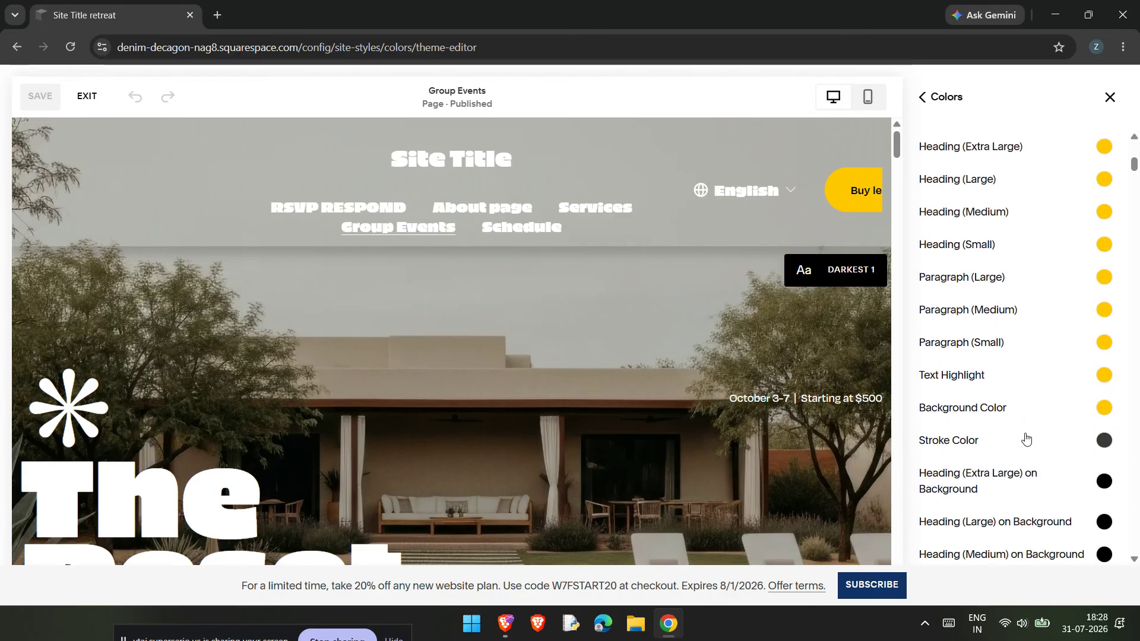
scroll(1025, 437, "down", 12)
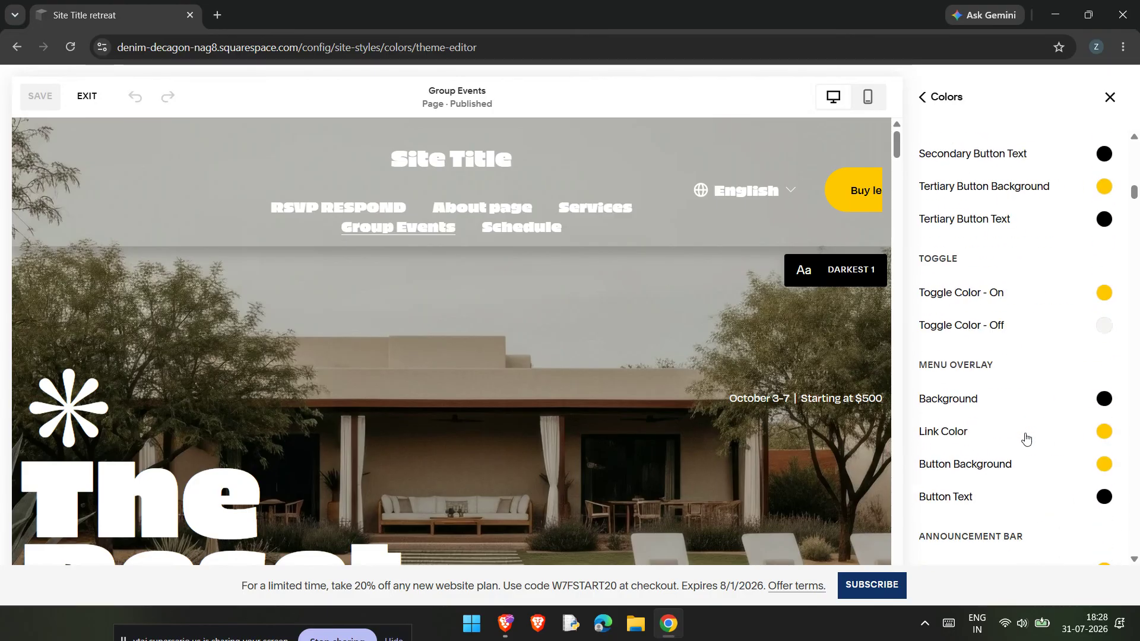
scroll(1025, 438, "down", 12)
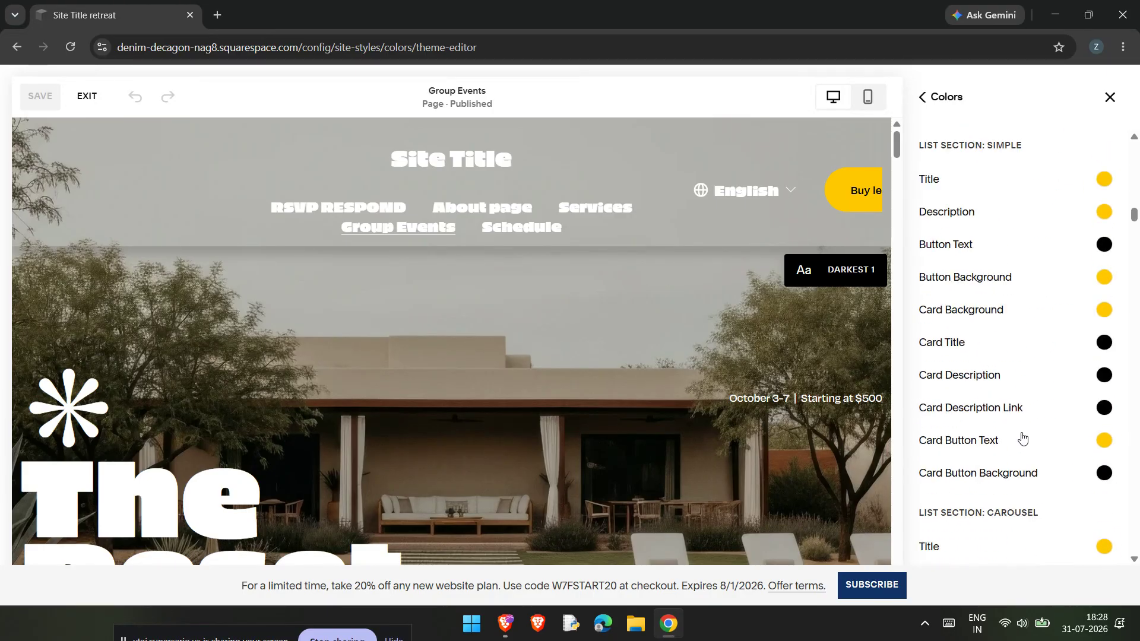
scroll(1021, 438, "up", 5)
scroll(1021, 438, "up", 15)
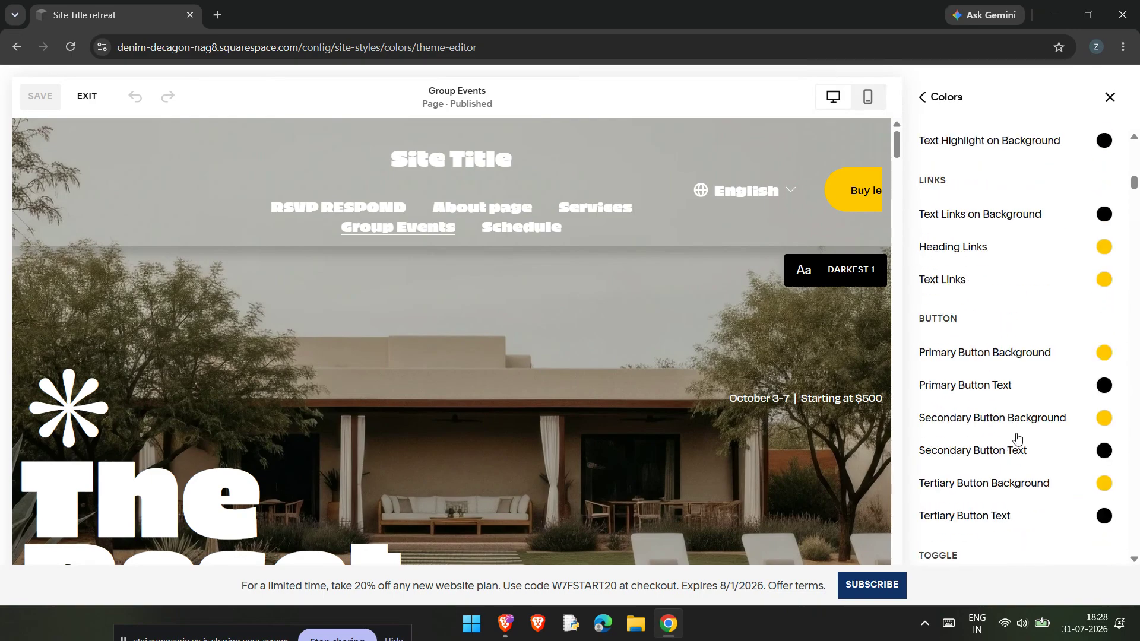
scroll(1043, 380, "up", 6)
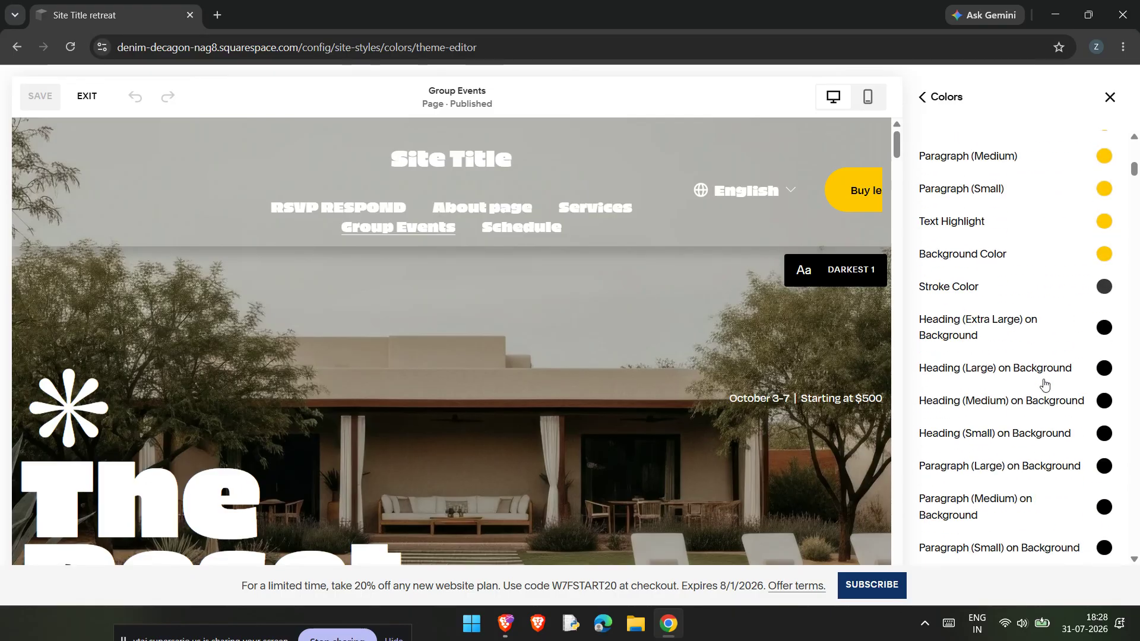
scroll(1044, 371, "up", 4)
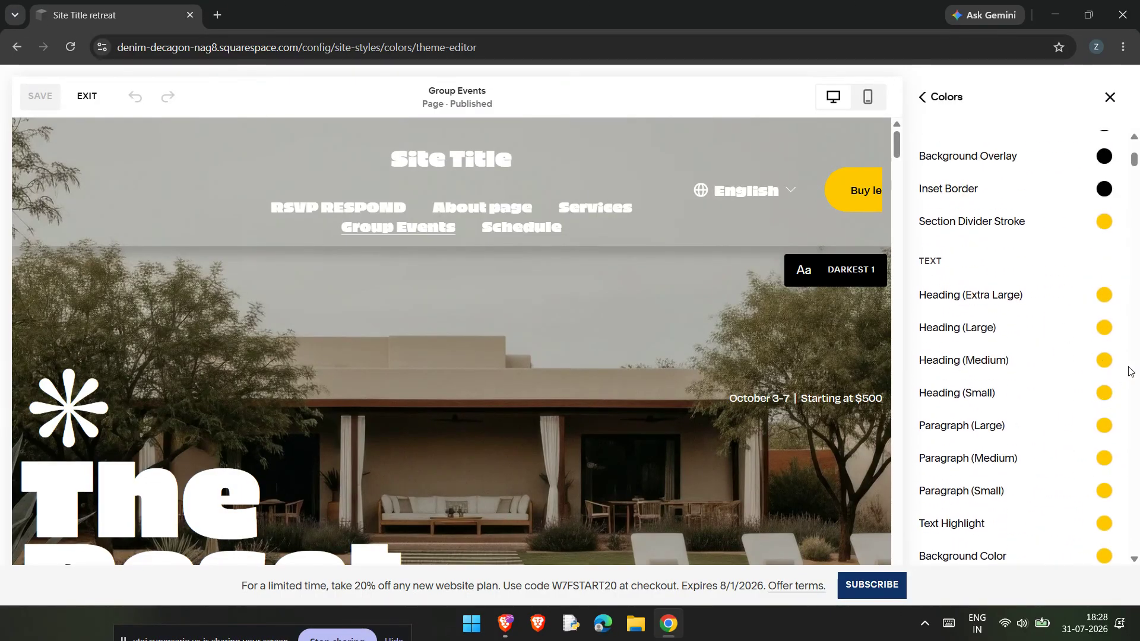
Step: Set the Heading (Medium) text color to a custom blue with hue 216 and close the site styles
left_click(1104, 360)
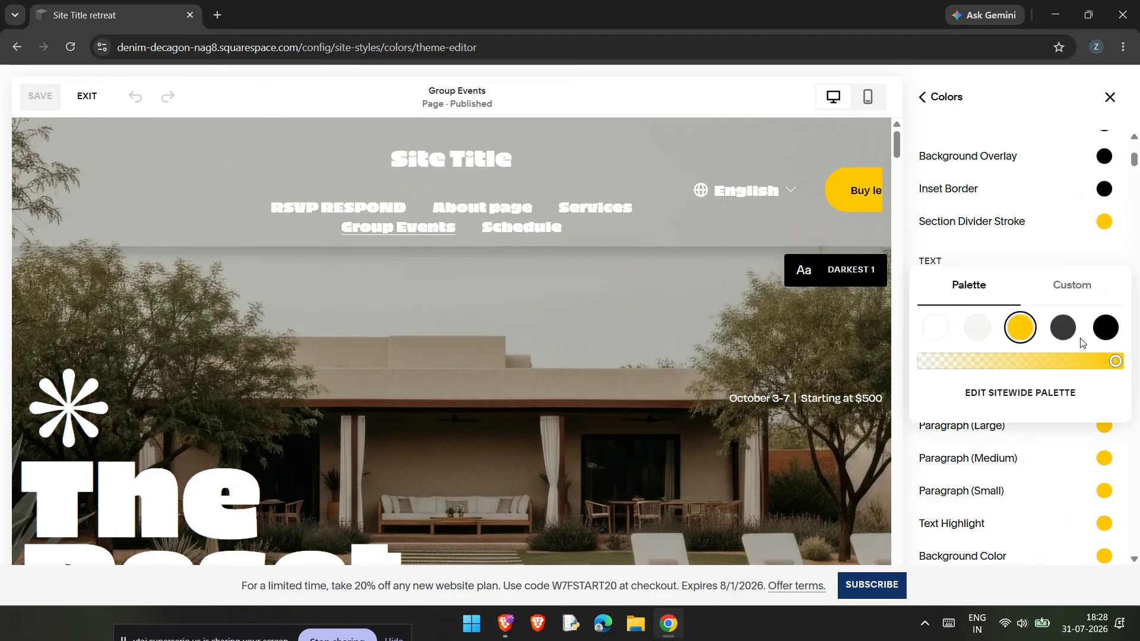
left_click(1081, 285)
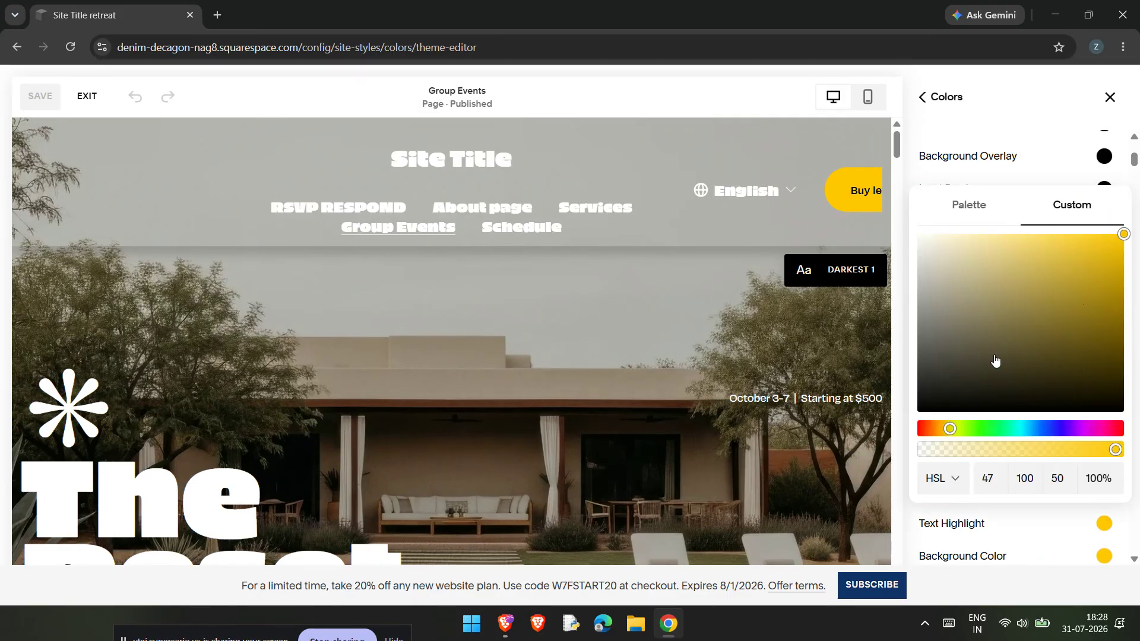
left_click(1040, 428)
left_click(1065, 277)
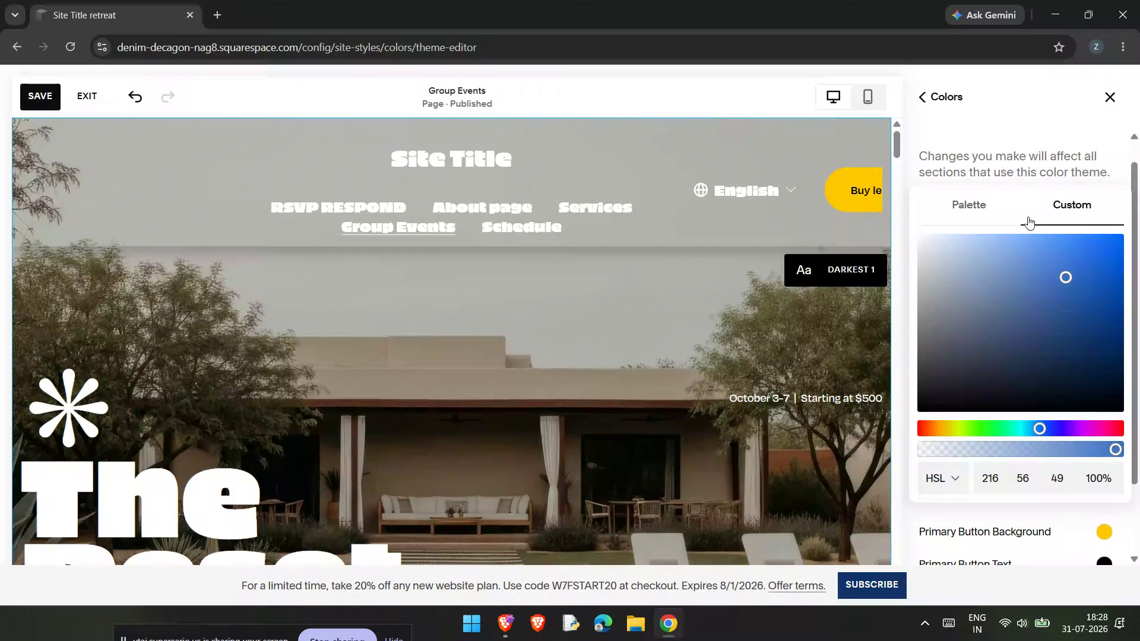
left_click(1089, 268)
left_click(1096, 153)
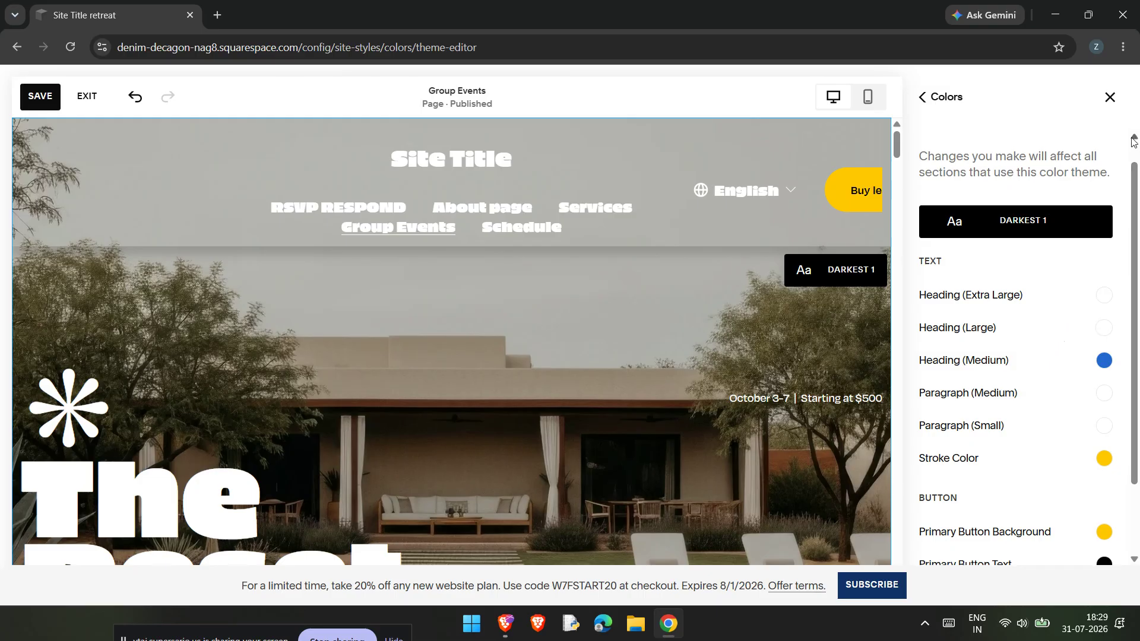
left_click(1110, 97)
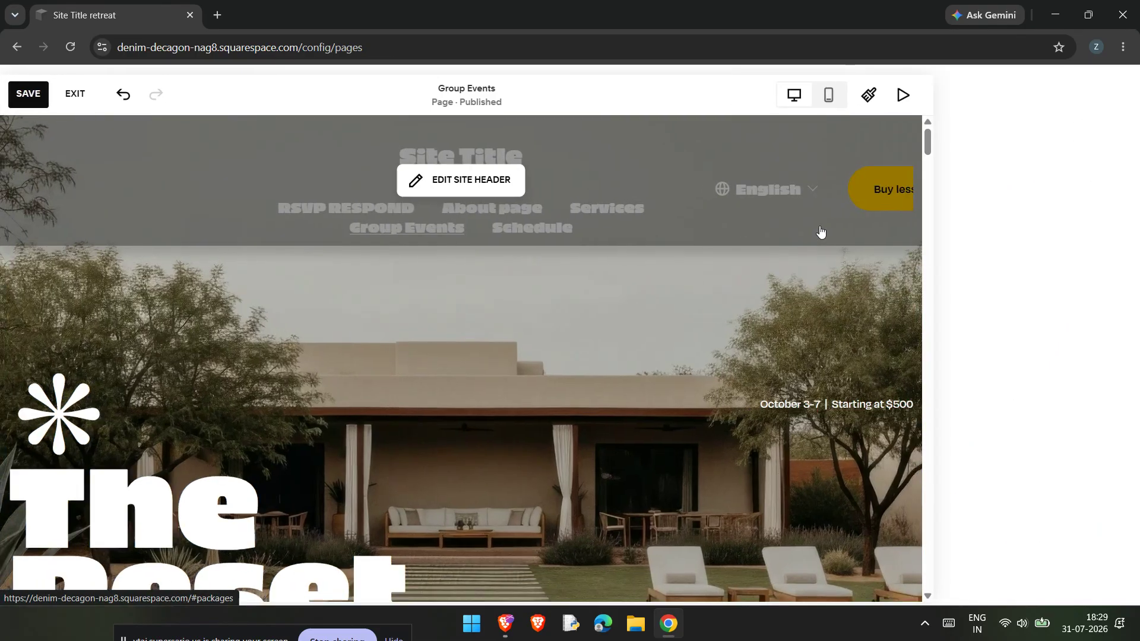